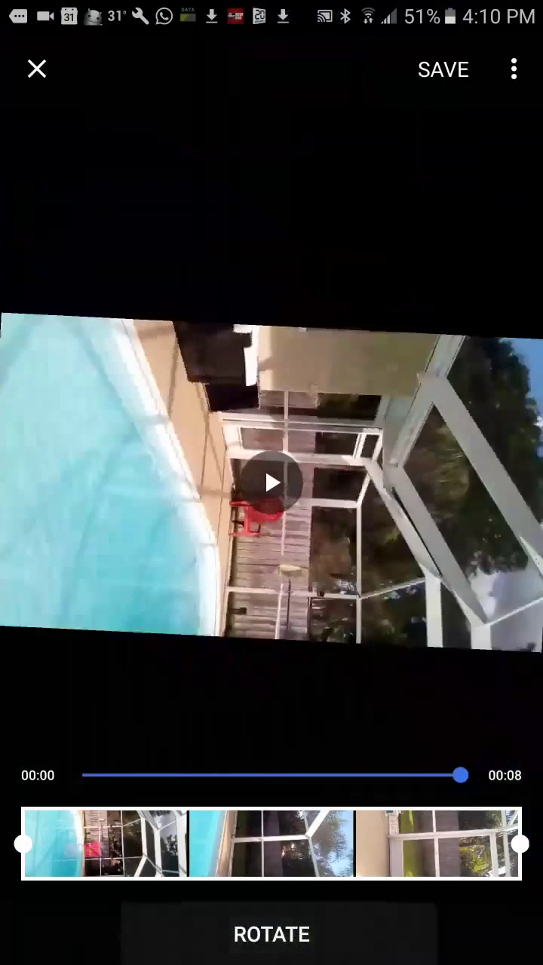
- Rotate the pool video two more quarter turns so it stands upright
click(272, 934)
click(272, 934)
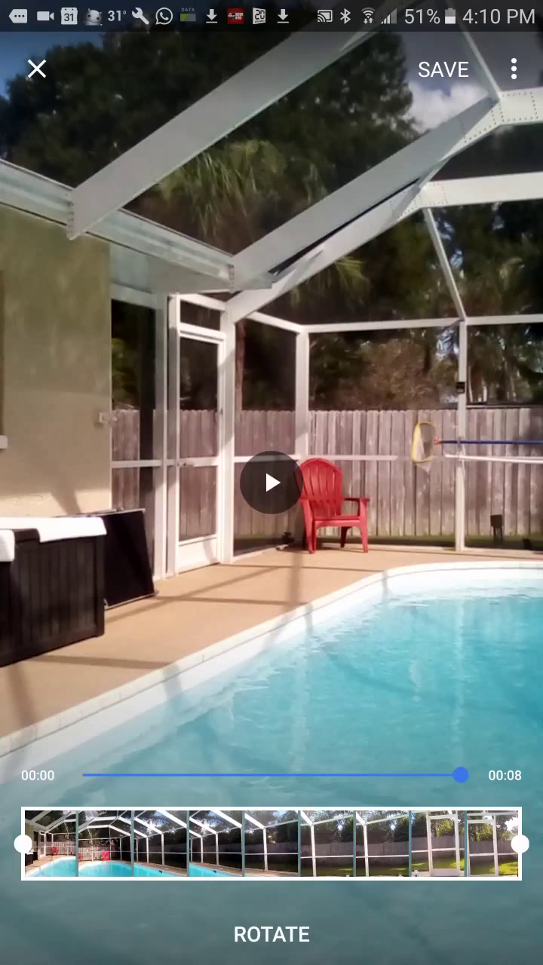
- Save the upright pool video, then leave the editor once saving finishes
click(444, 69)
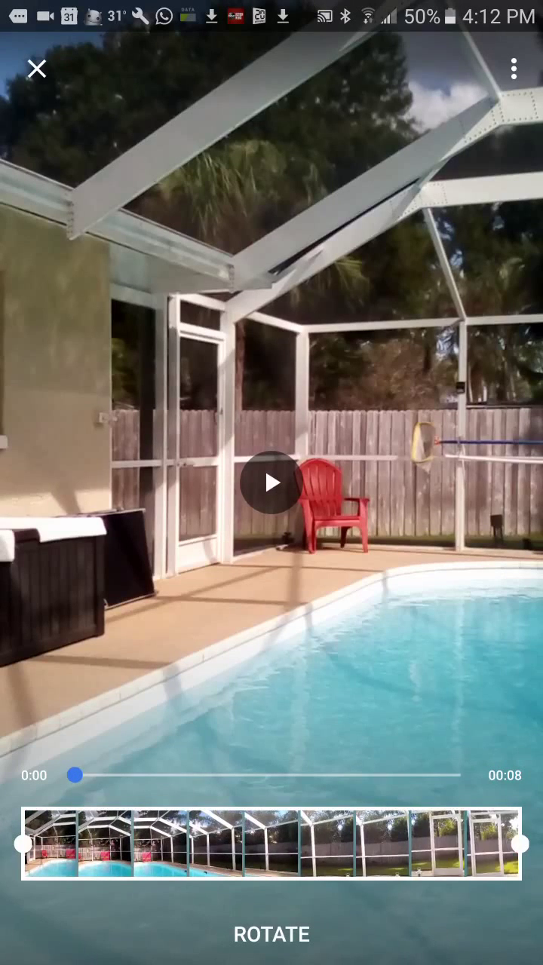
click(36, 68)
- Show Info for the saved pool video, listing 720 x 1280 and 7.4 MB
click(334, 928)
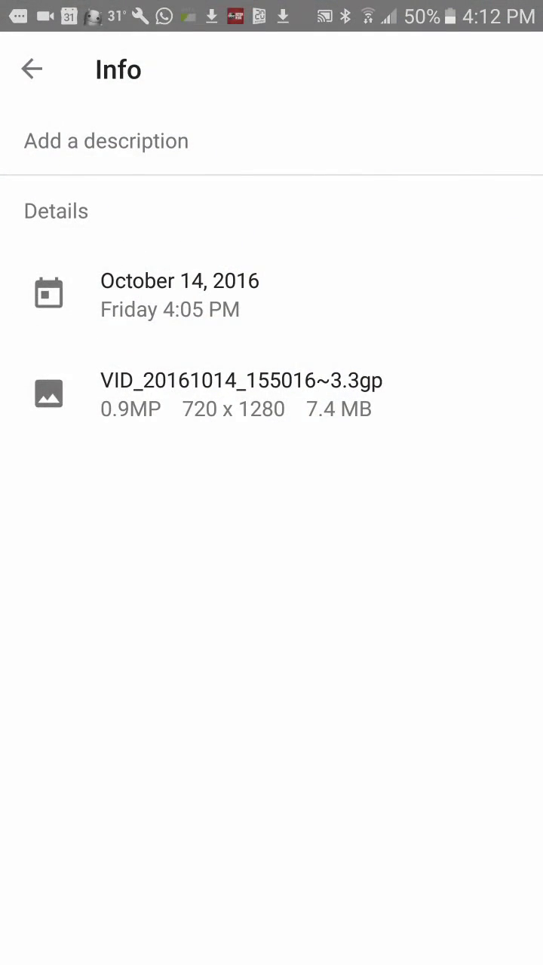